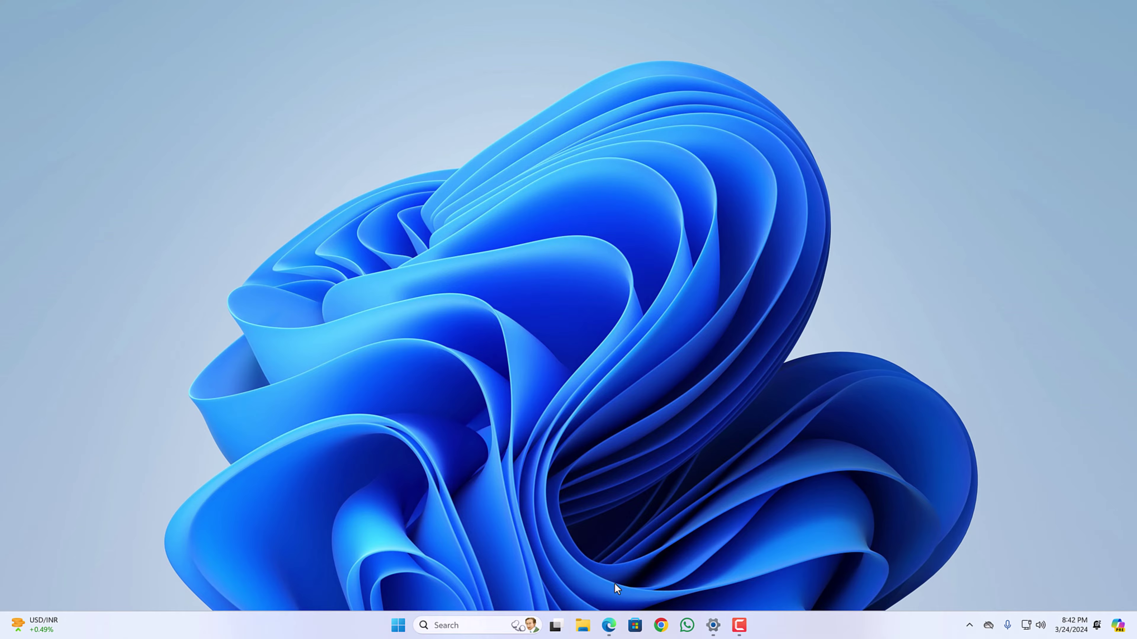
Launch and minimize Microsoft Edge, end its running task in Task Manager, and close Task Manager
click(609, 625)
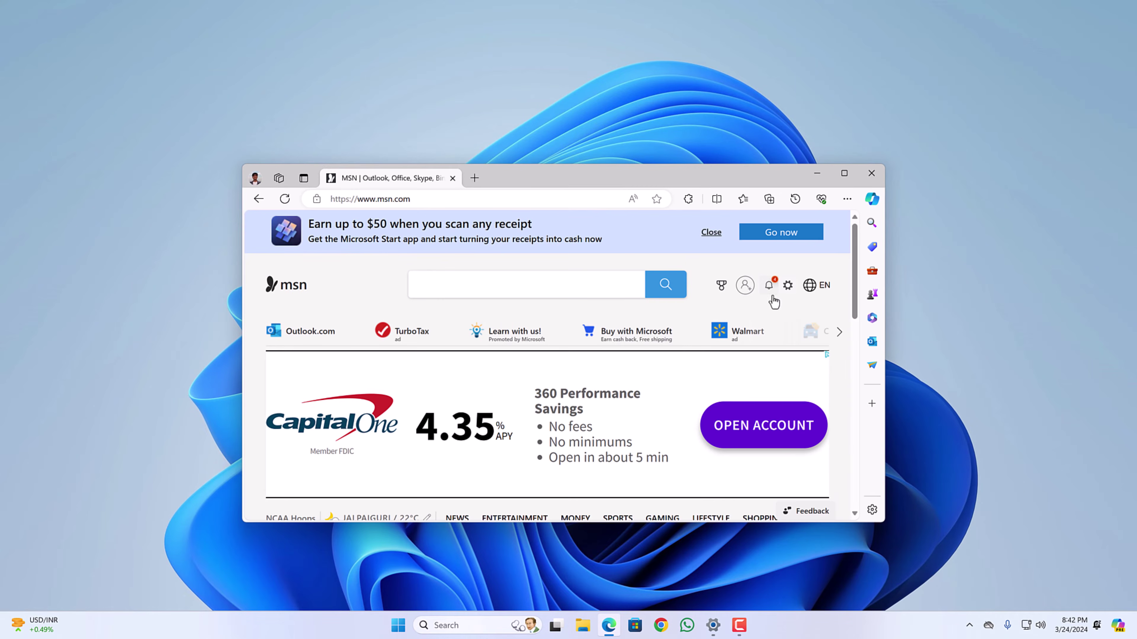
click(824, 176)
right_click(337, 623)
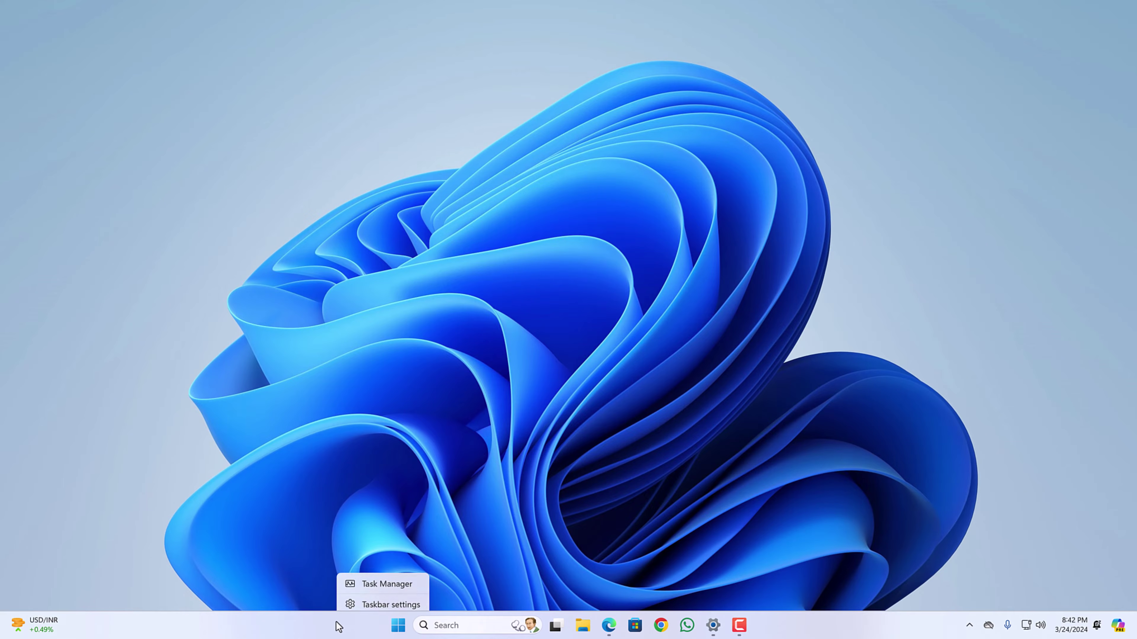
click(407, 584)
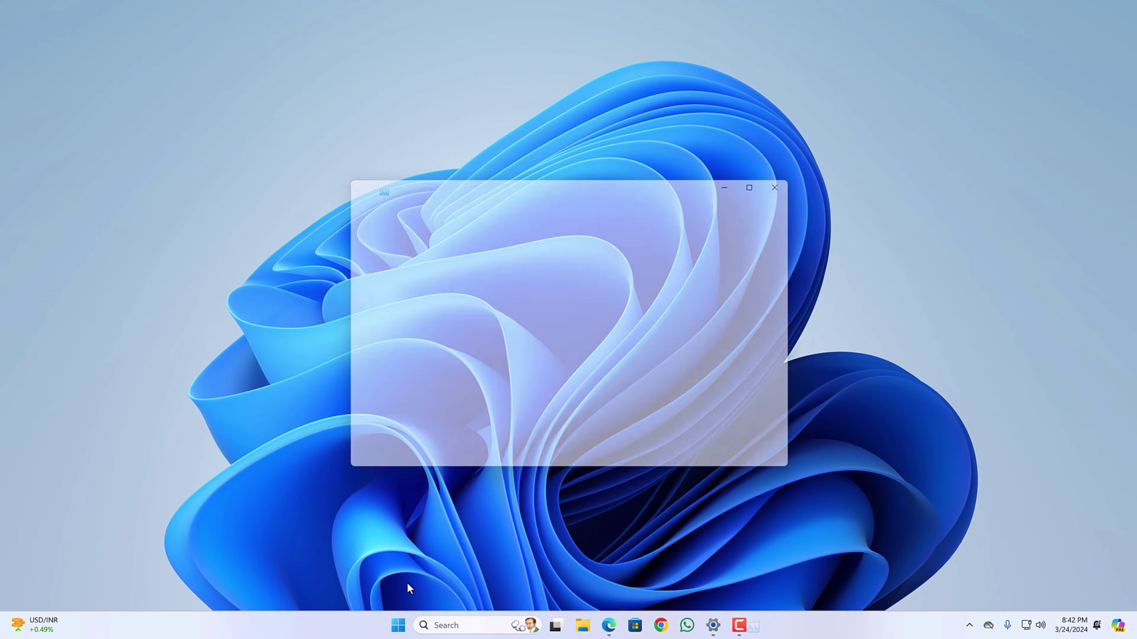
scroll(588, 366, down, 2)
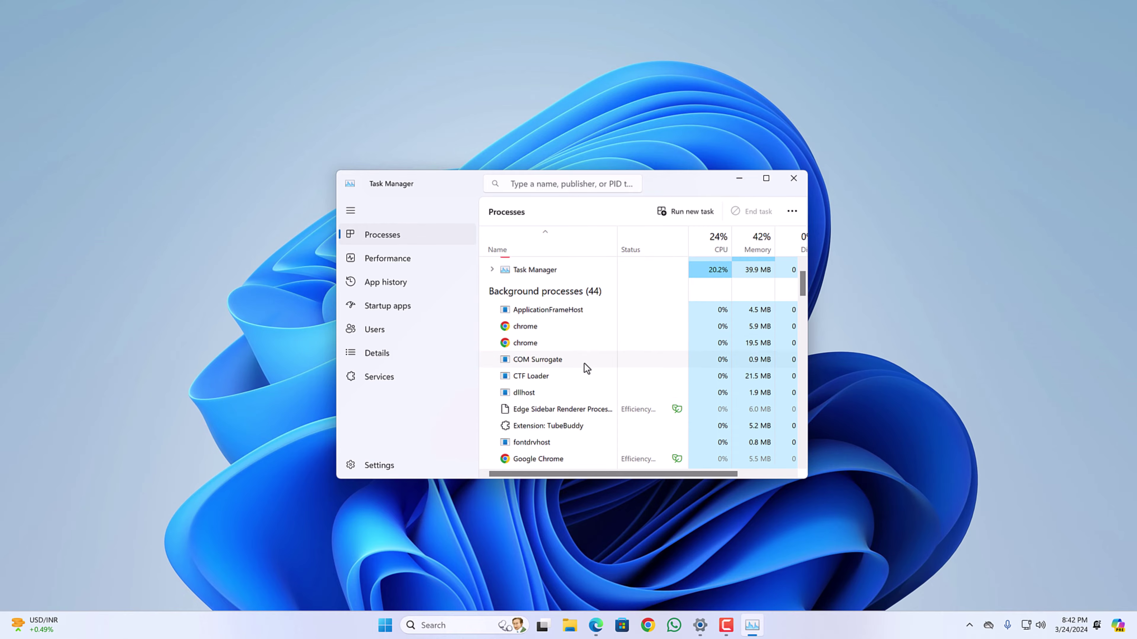
scroll(583, 366, down, 2)
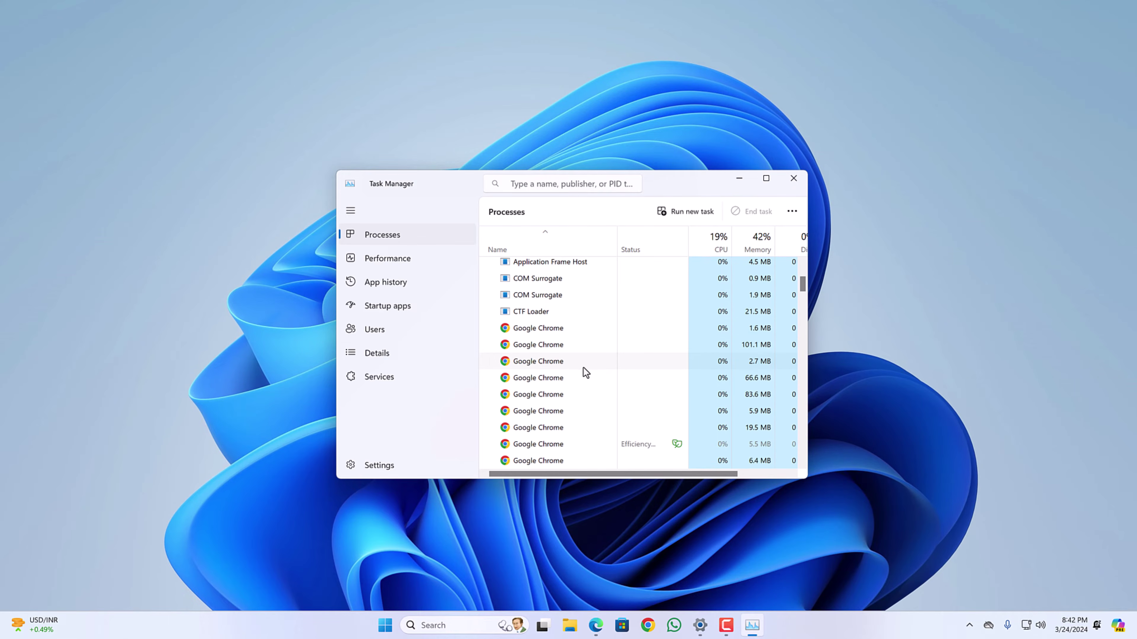
scroll(581, 371, up, 5)
right_click(546, 308)
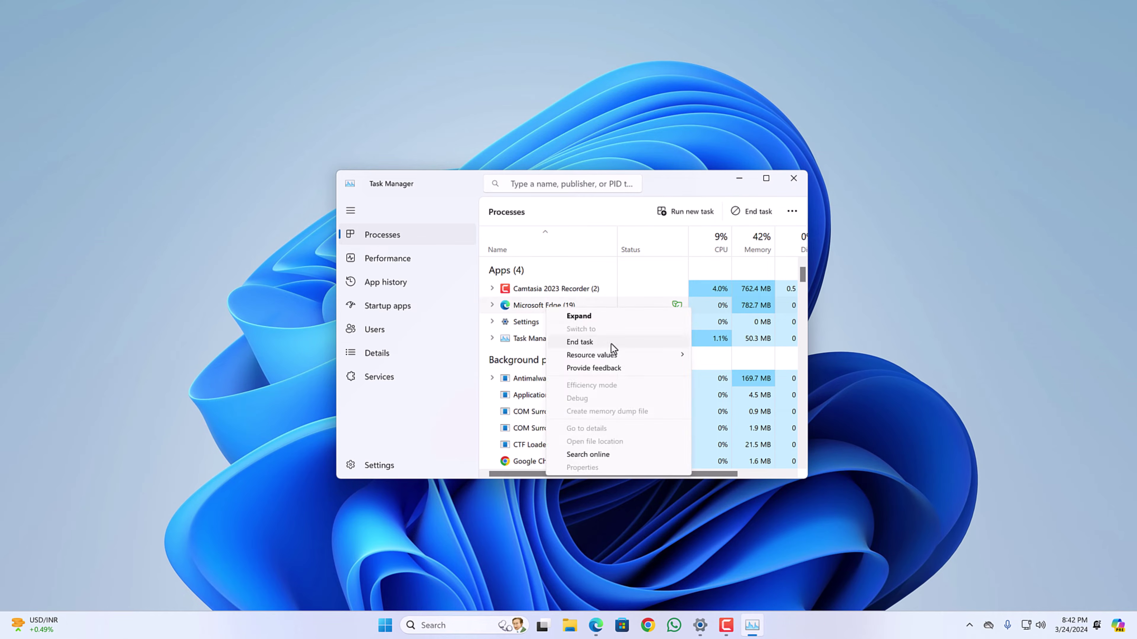
click(578, 341)
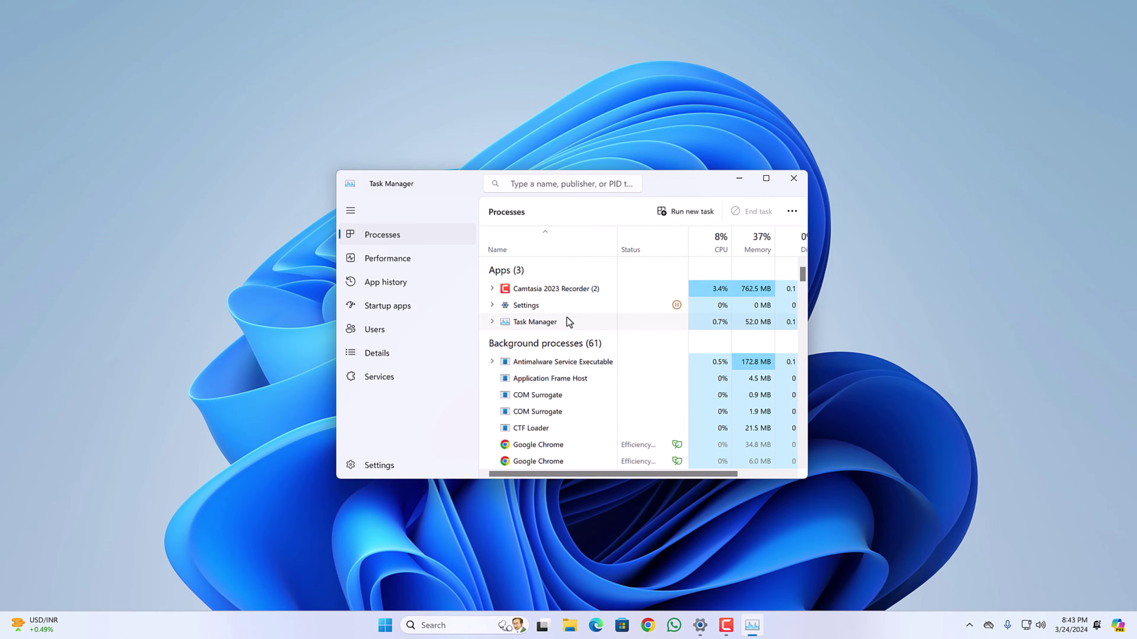
click(794, 180)
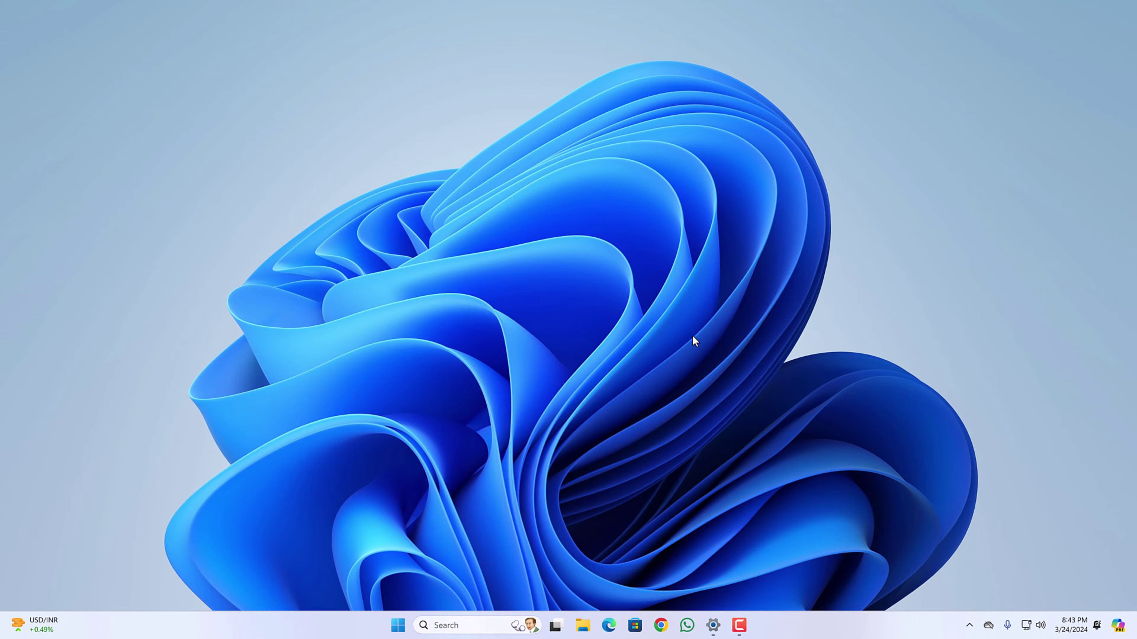
Relaunch Microsoft Edge to check that it opens, and close the browser
click(609, 623)
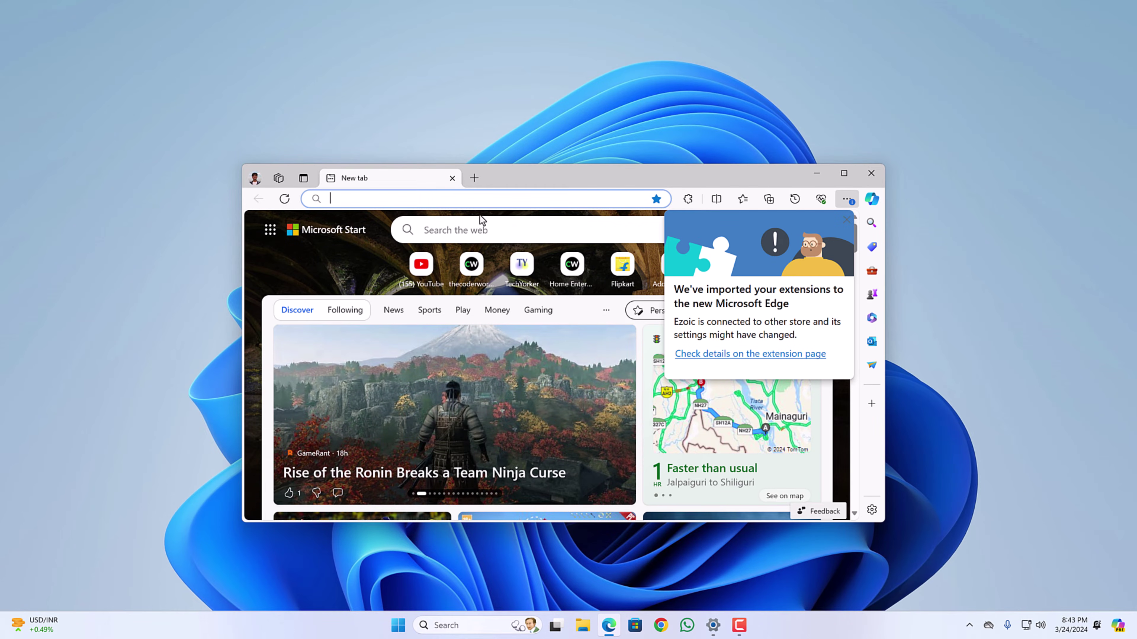
key(alt+F4)
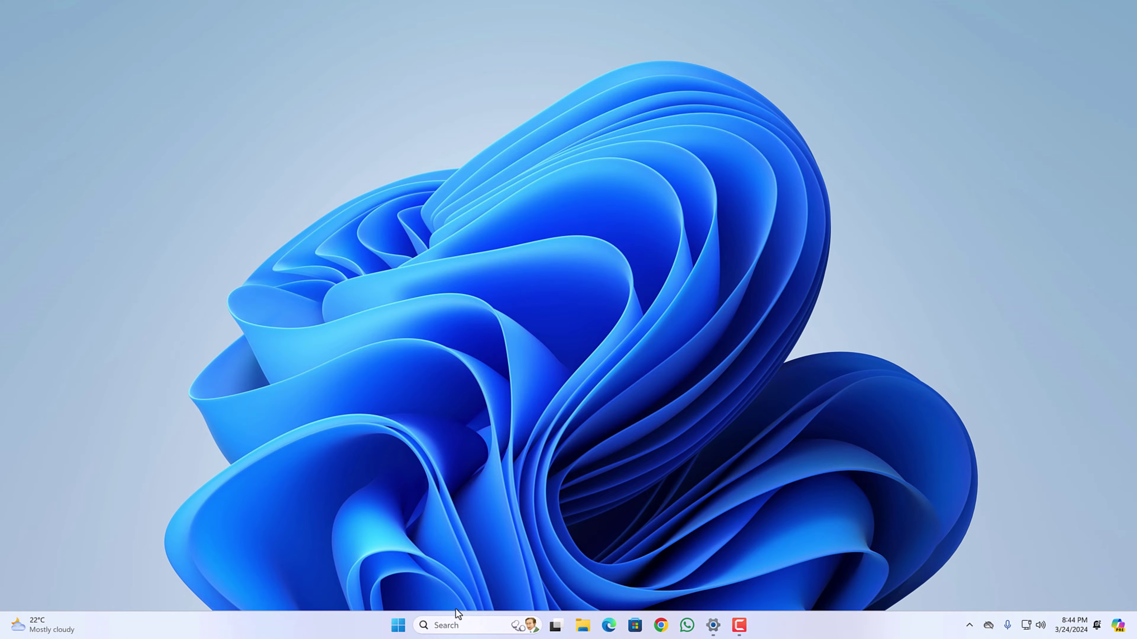
Find and open the Windows Settings app and show its list of installed apps
click(449, 625)
text(set)
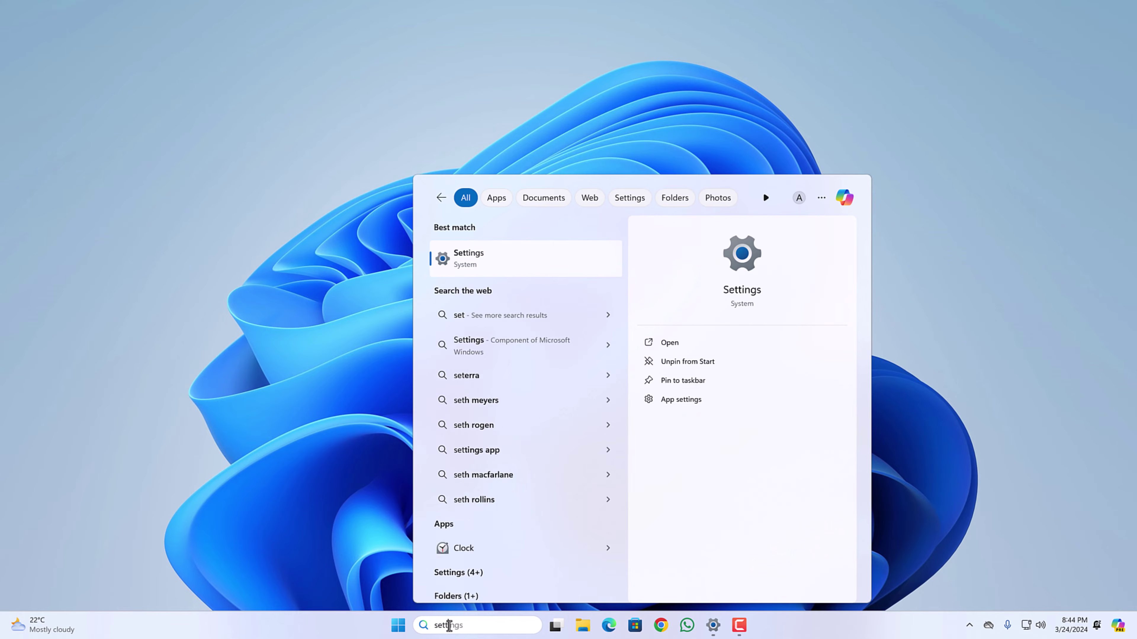
text(ting)
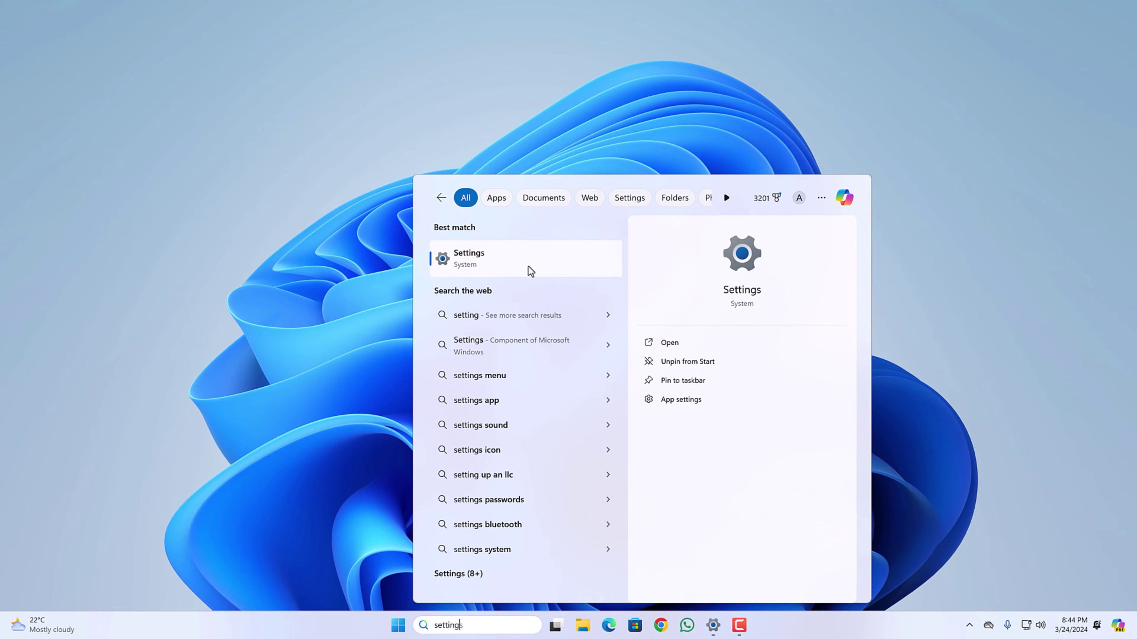
click(528, 266)
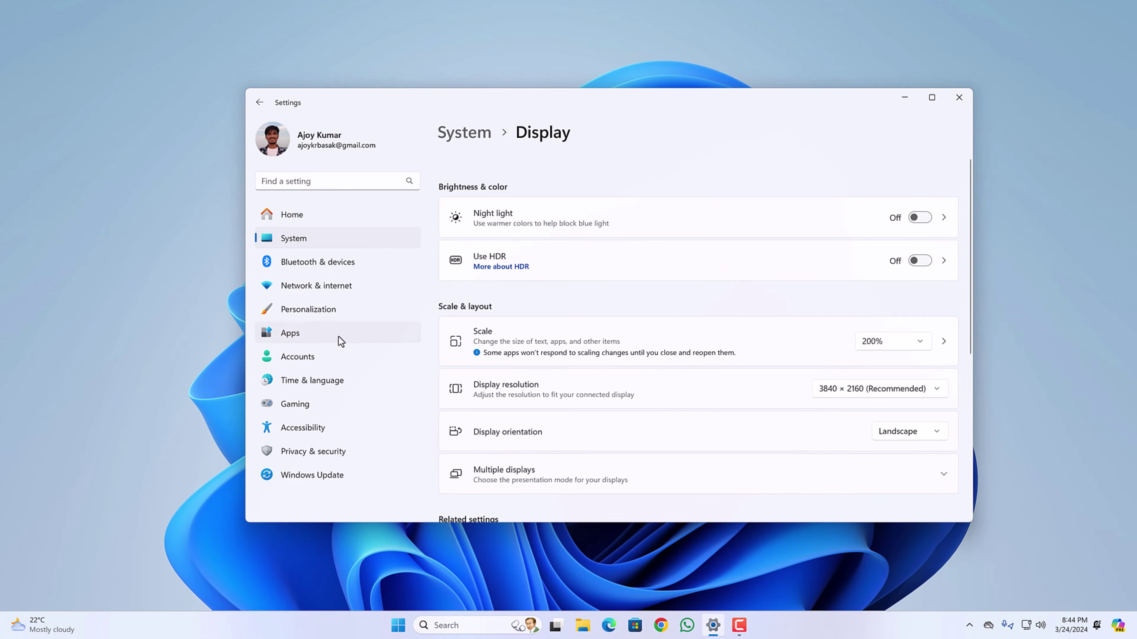
click(339, 336)
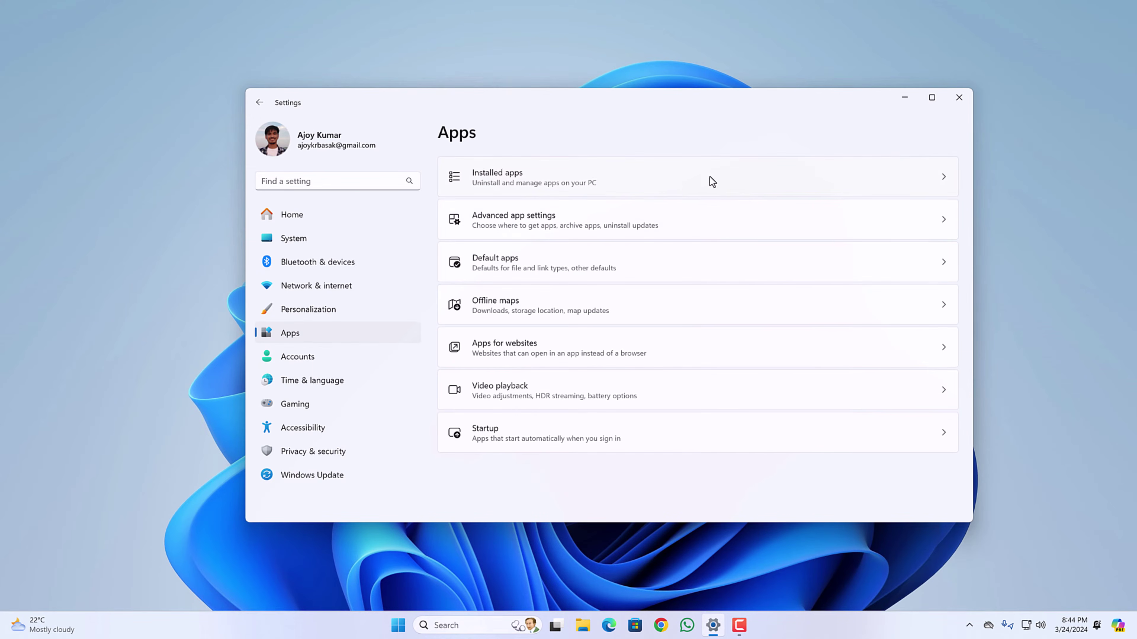
click(678, 181)
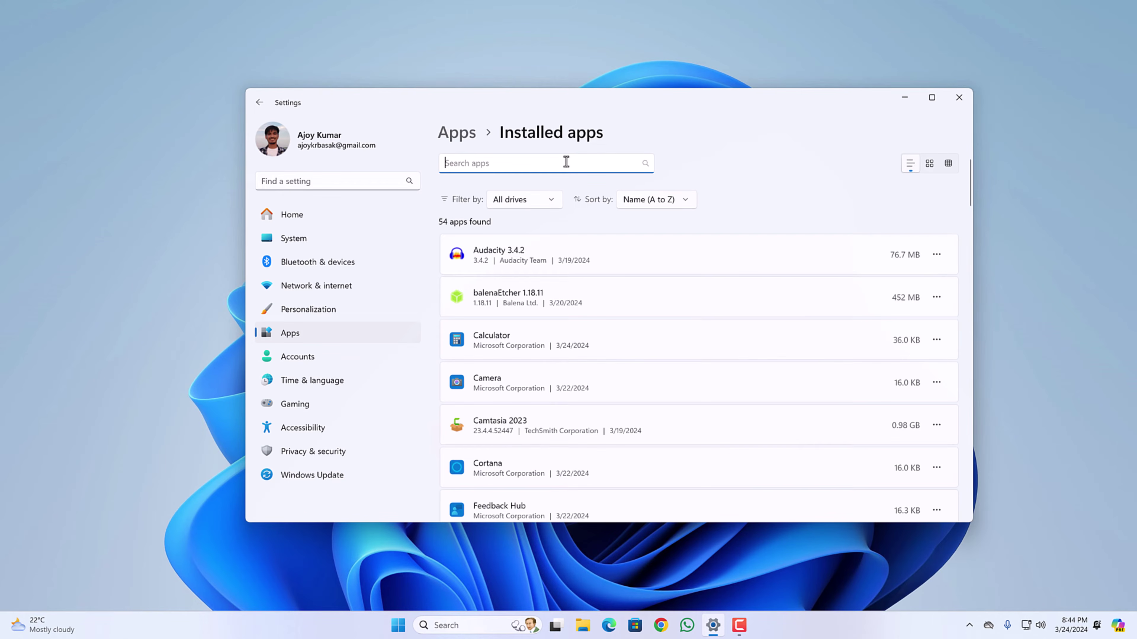
Search the installed apps for "edge" and start a repair of Microsoft Edge through its Modify option
text(edge)
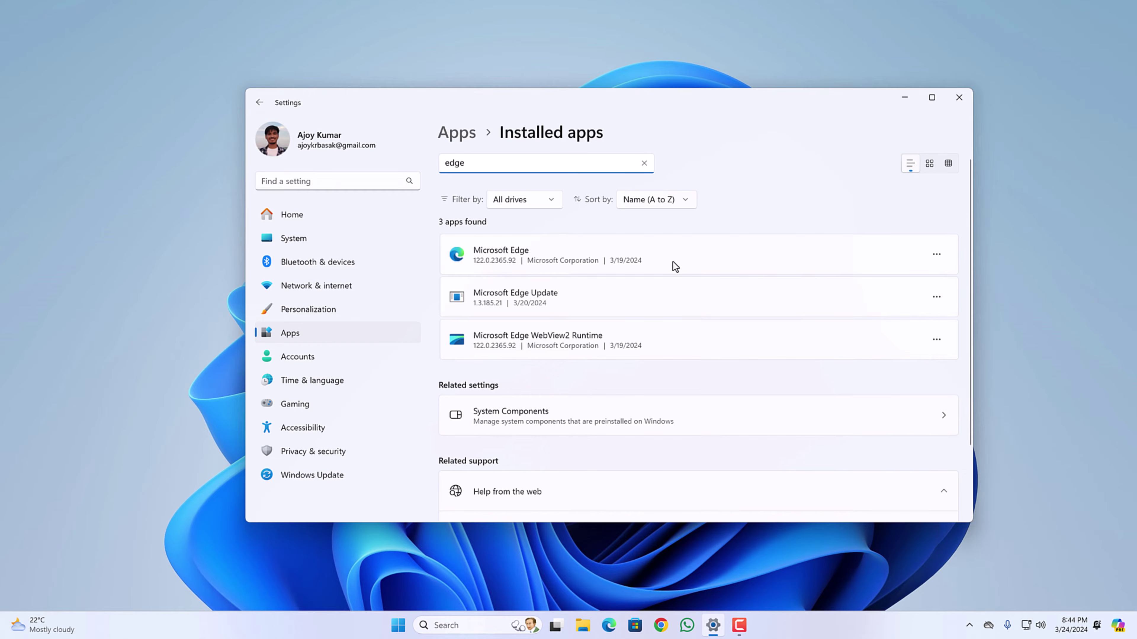
click(937, 255)
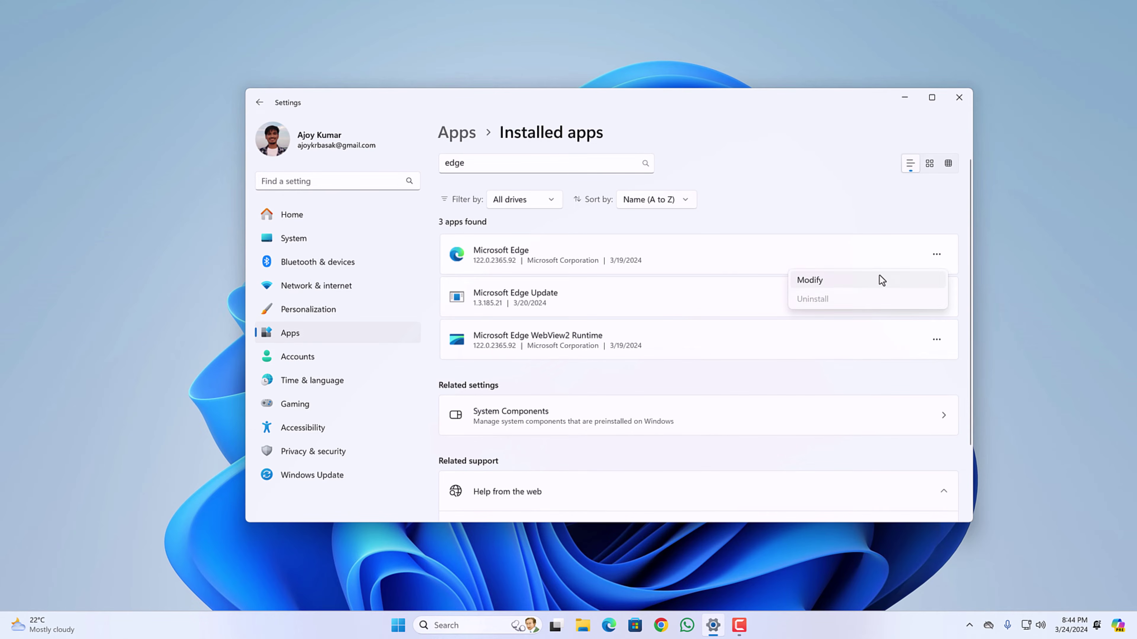
click(858, 279)
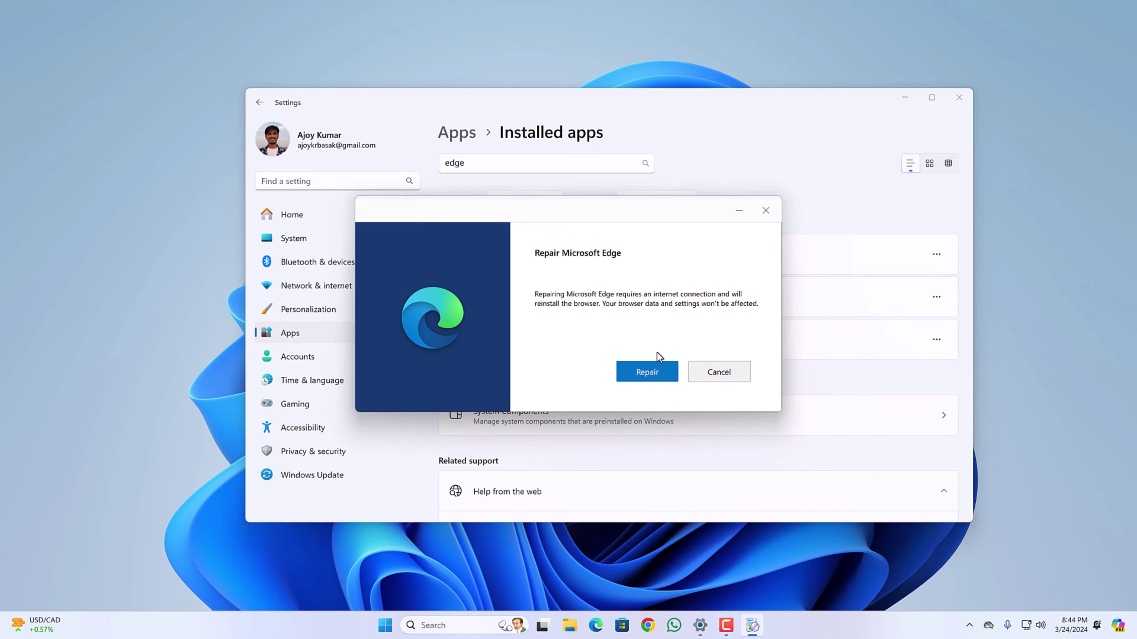
click(647, 372)
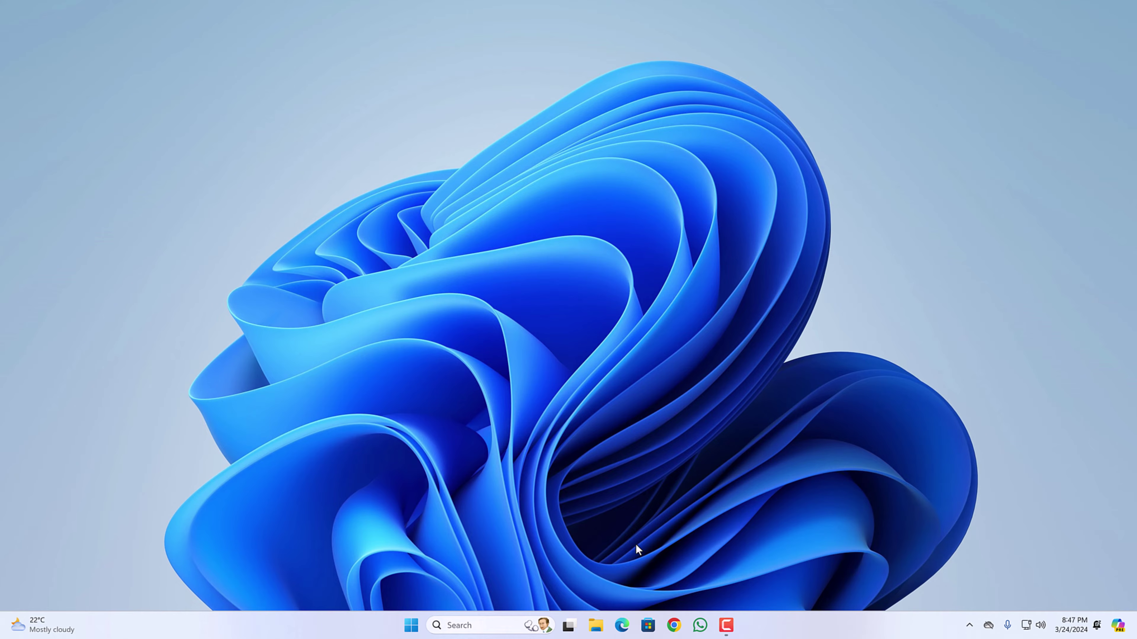
Open the Microsoft Edge settings and reset them to their default values
click(622, 625)
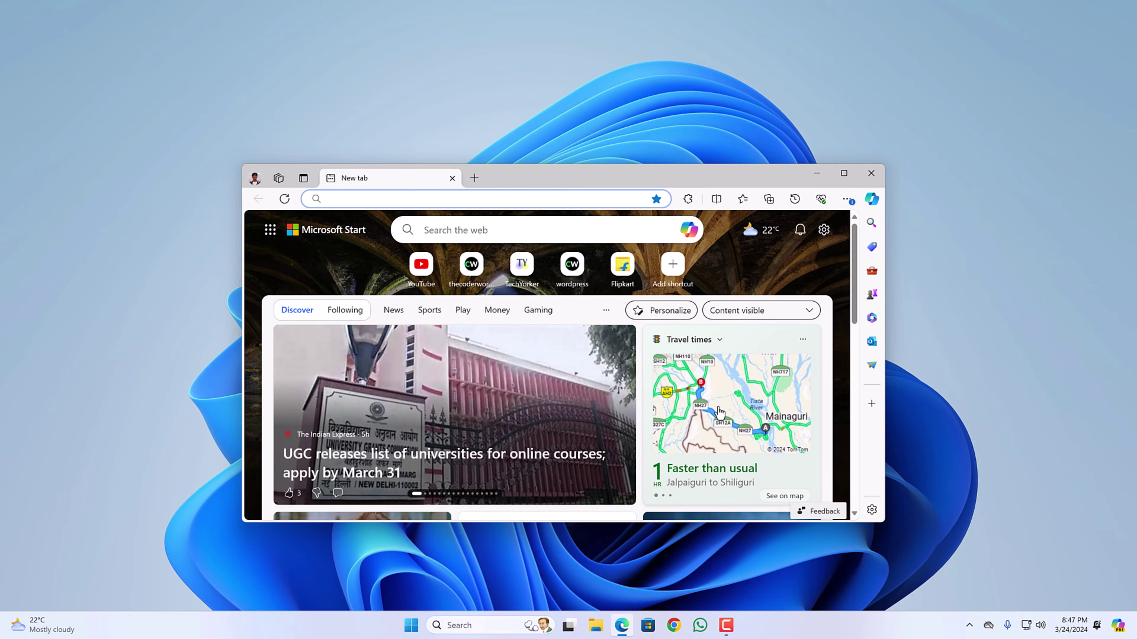
click(846, 200)
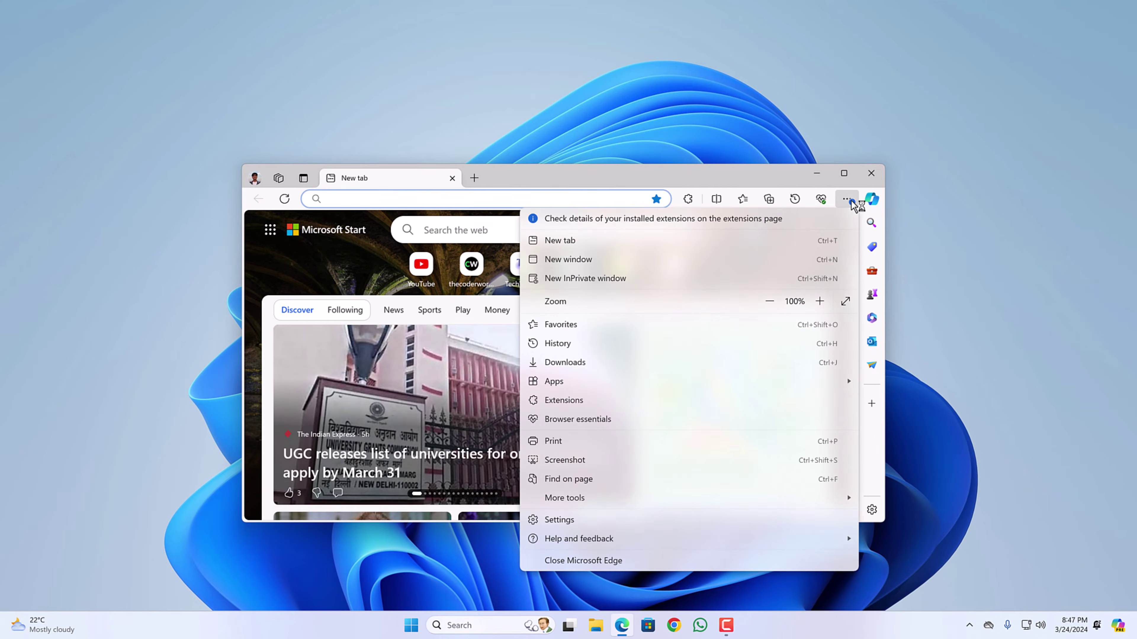
click(584, 520)
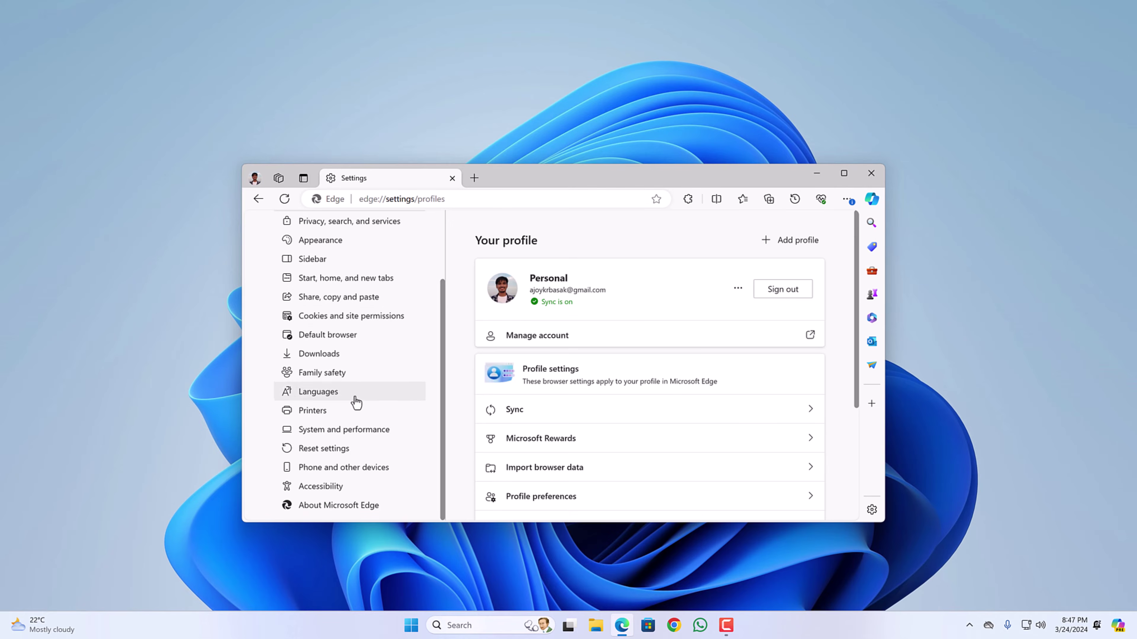
click(331, 449)
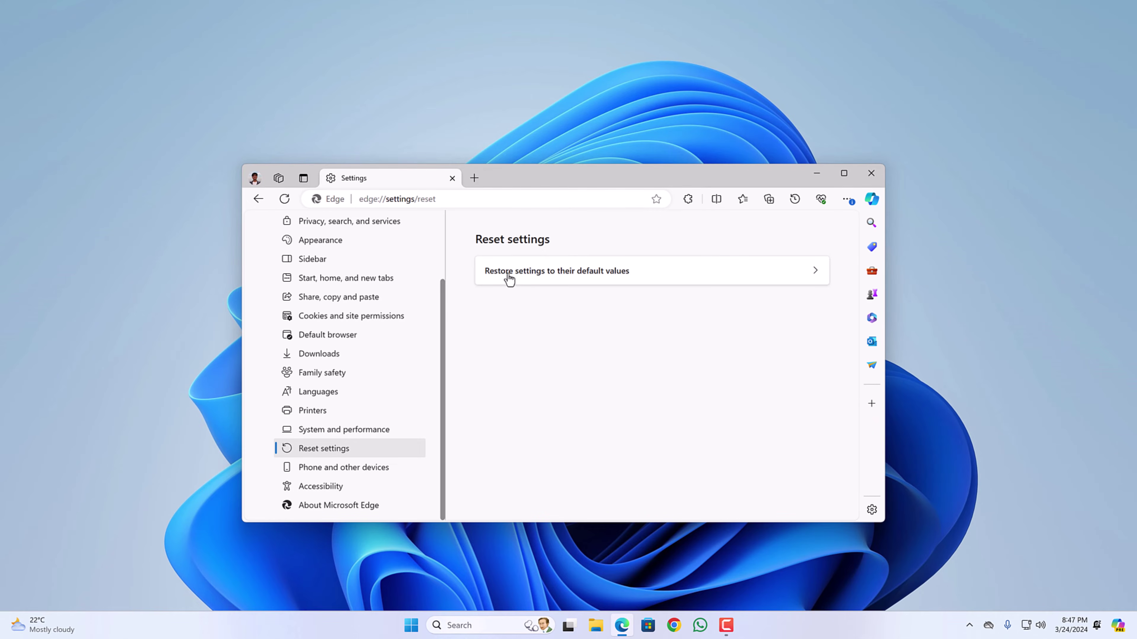
click(694, 282)
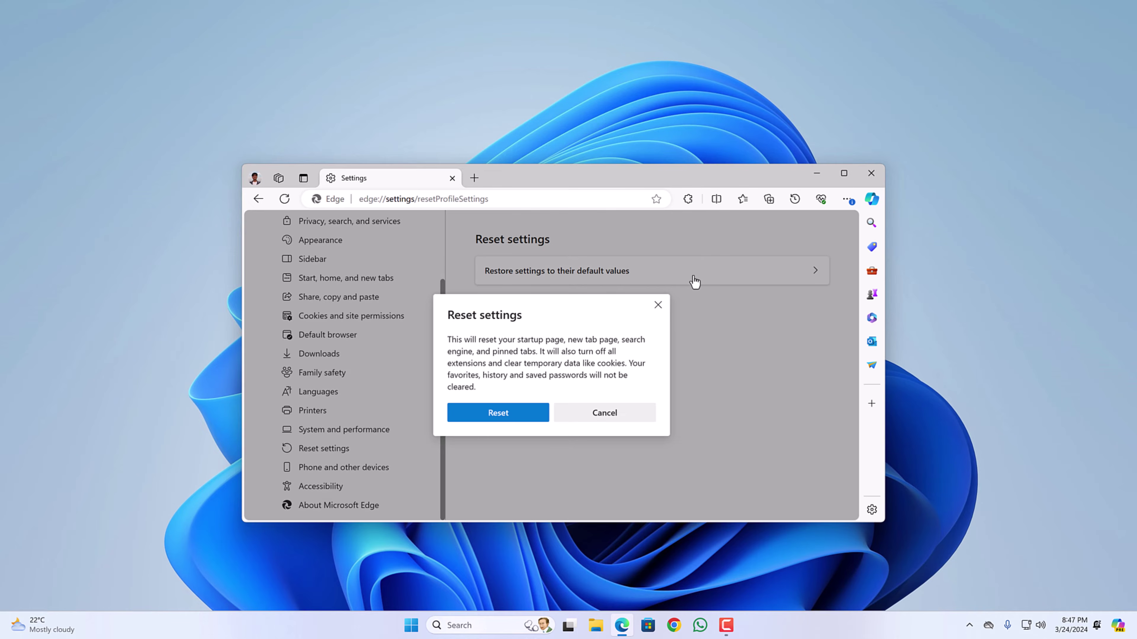
click(486, 422)
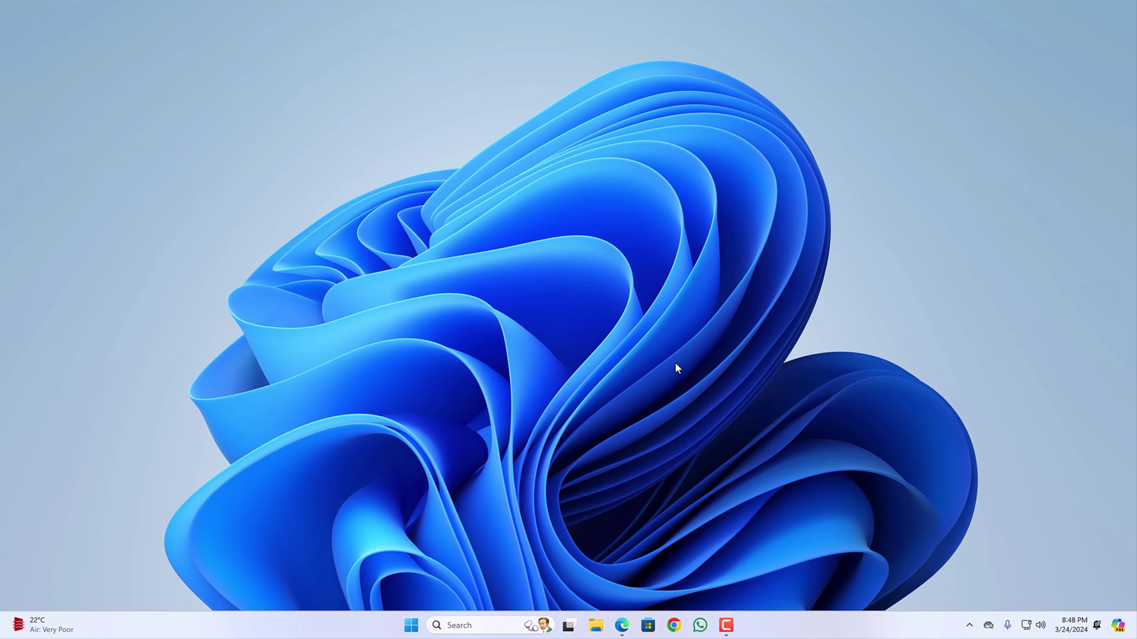
Reopen Microsoft Edge and go to the About Microsoft Edge page in its settings to check for updates
click(624, 625)
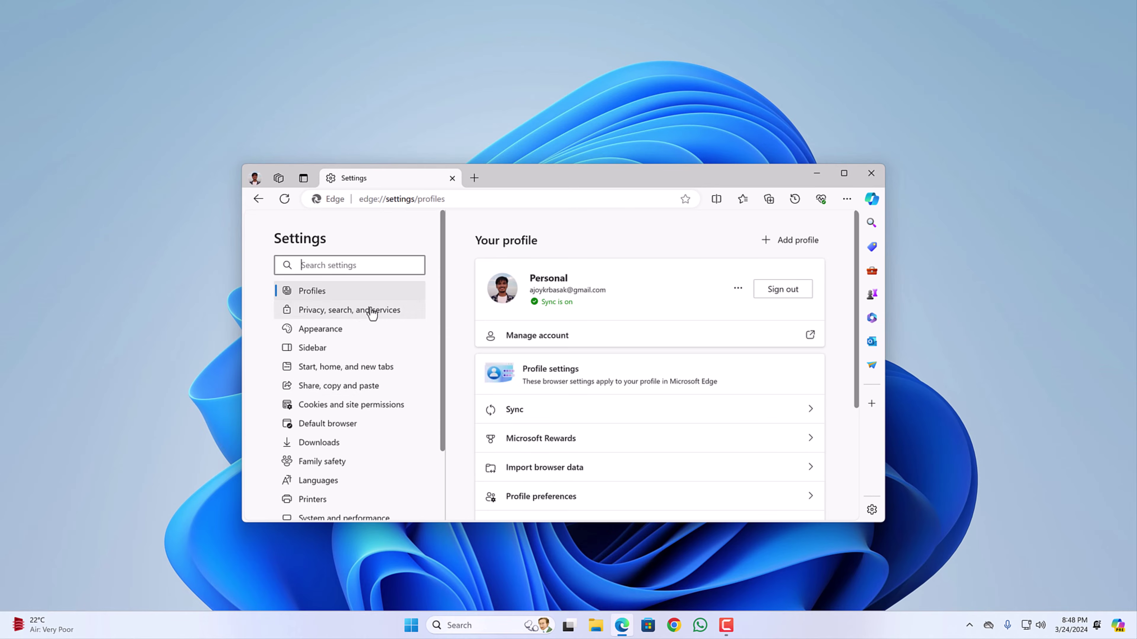
scroll(363, 385, down, 5)
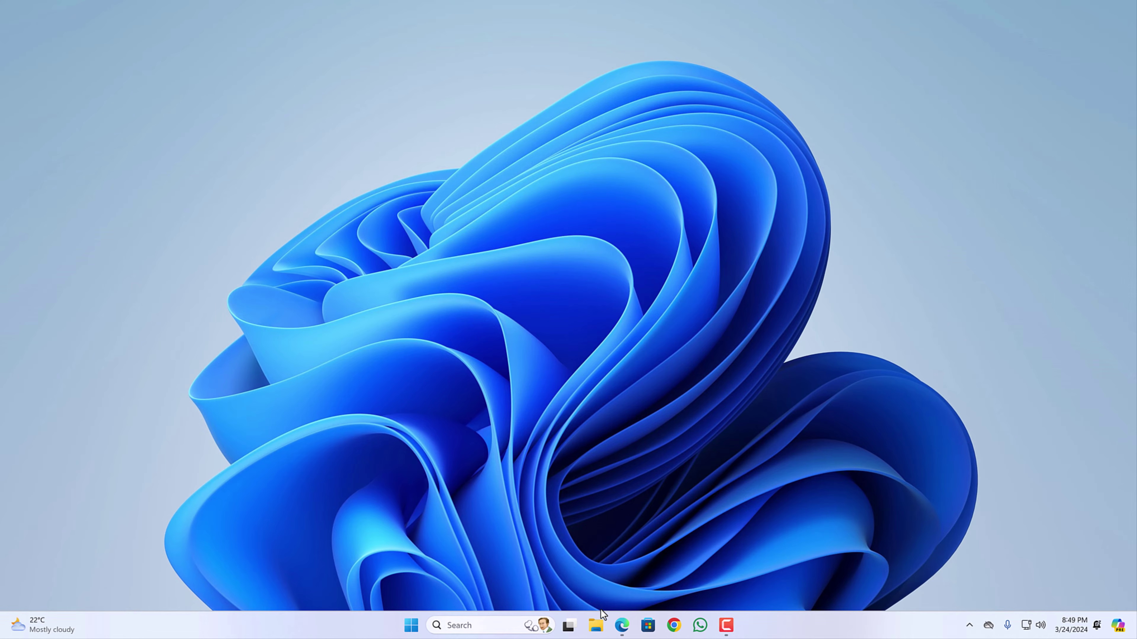
Check the Default browser page in the Microsoft Edge settings and return to the desktop
click(622, 625)
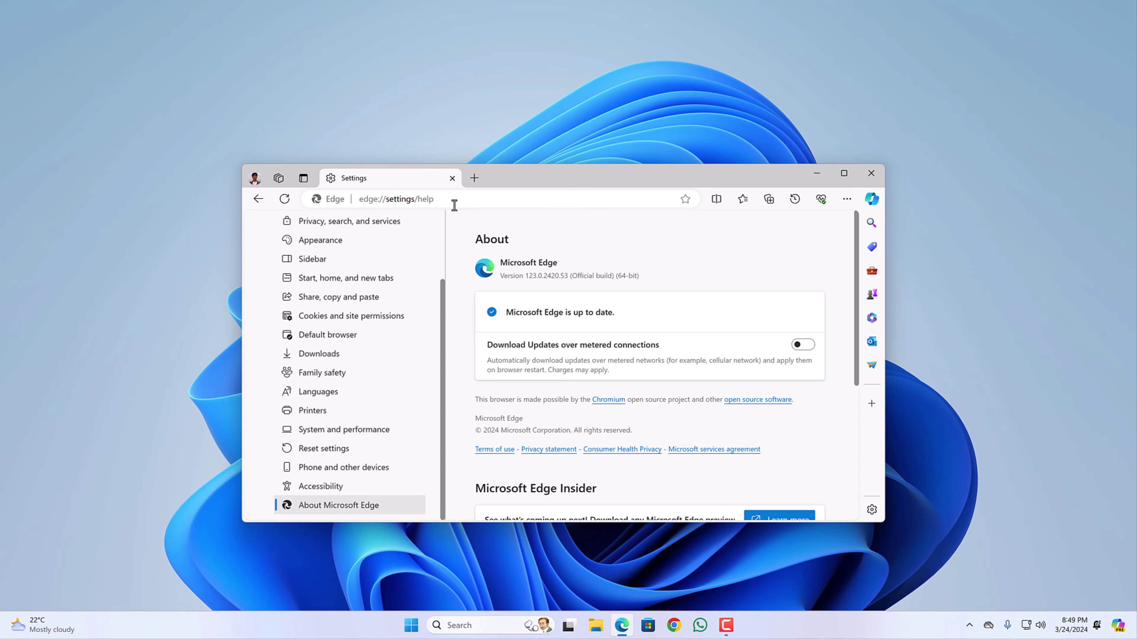
click(373, 342)
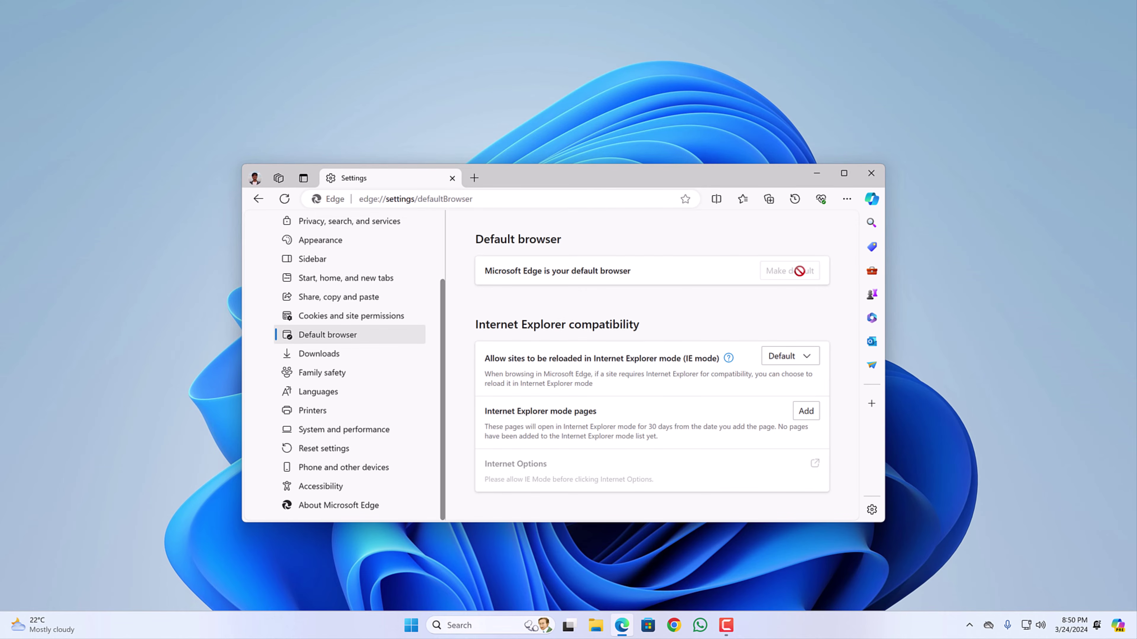
key(super+d)
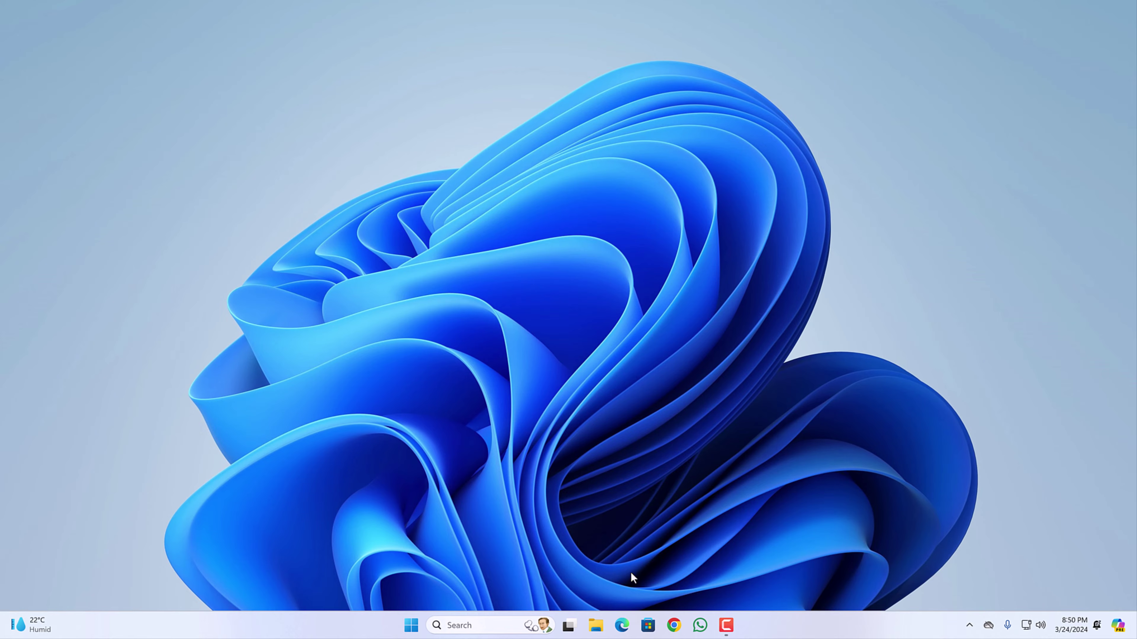
Open the Address bar and search options under Privacy, search, and services in the Microsoft Edge settings
click(622, 626)
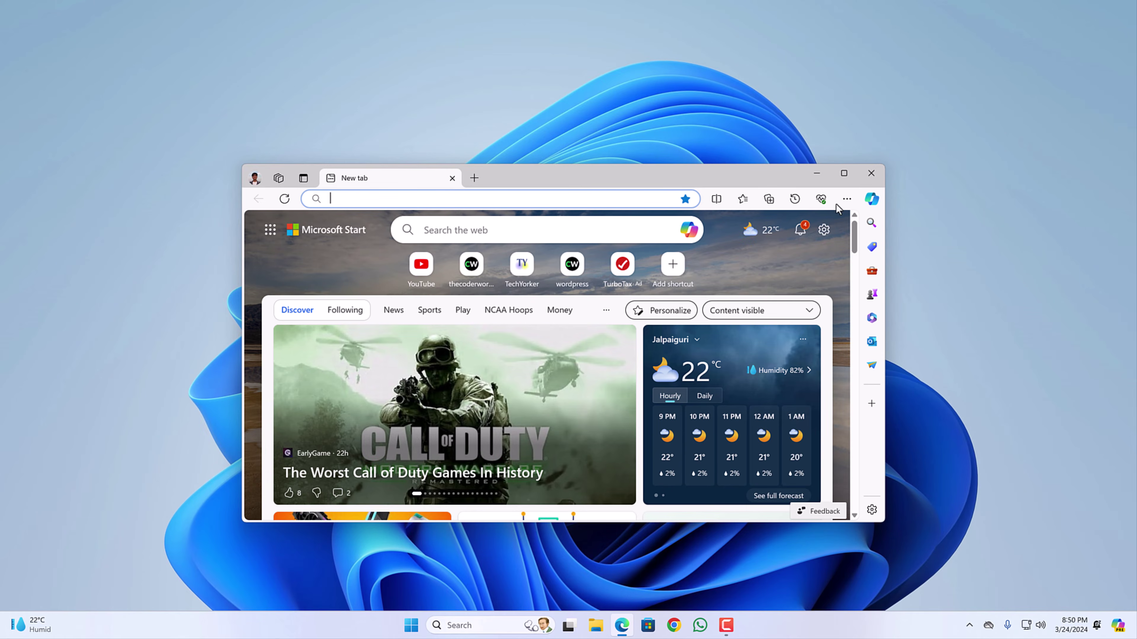
click(846, 198)
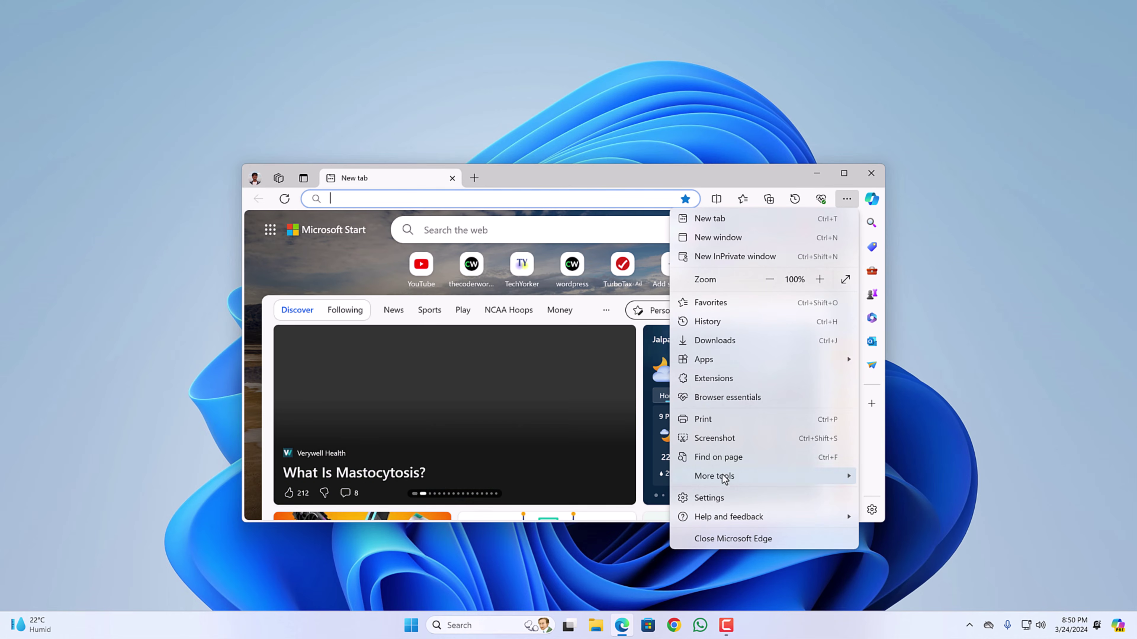
click(730, 497)
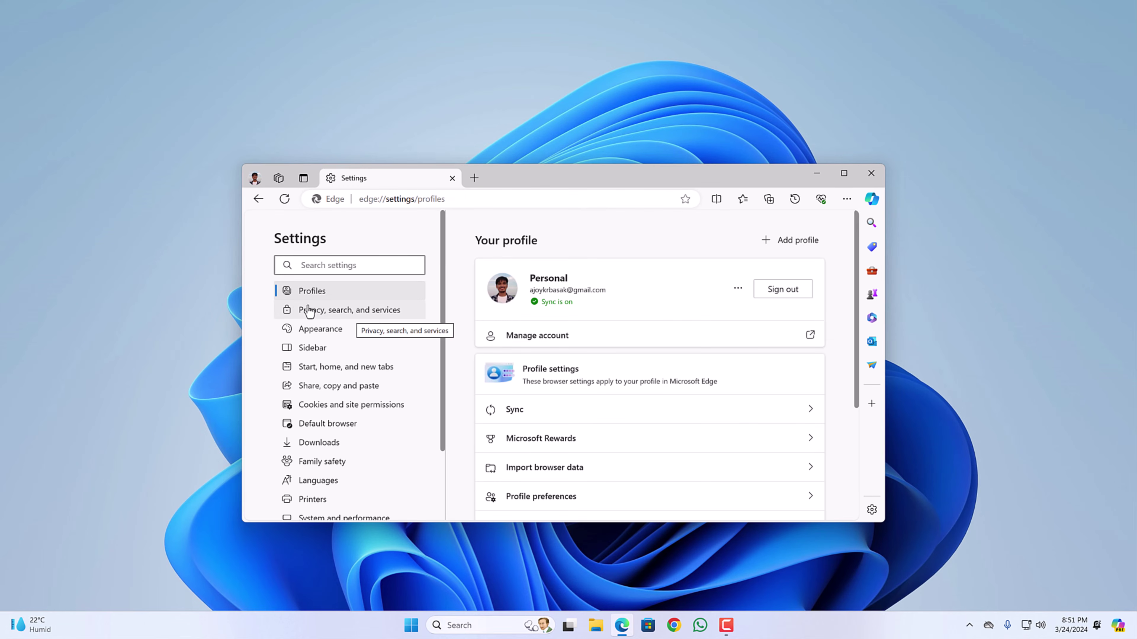
click(383, 316)
scroll(627, 360, down, 5)
scroll(642, 359, down, 15)
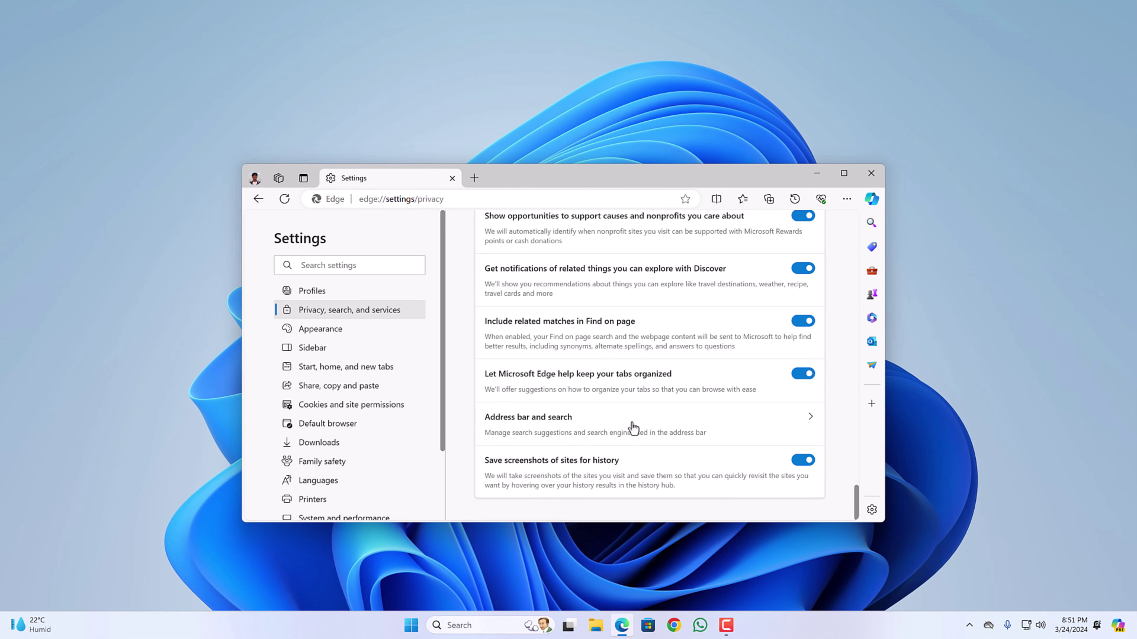
click(688, 421)
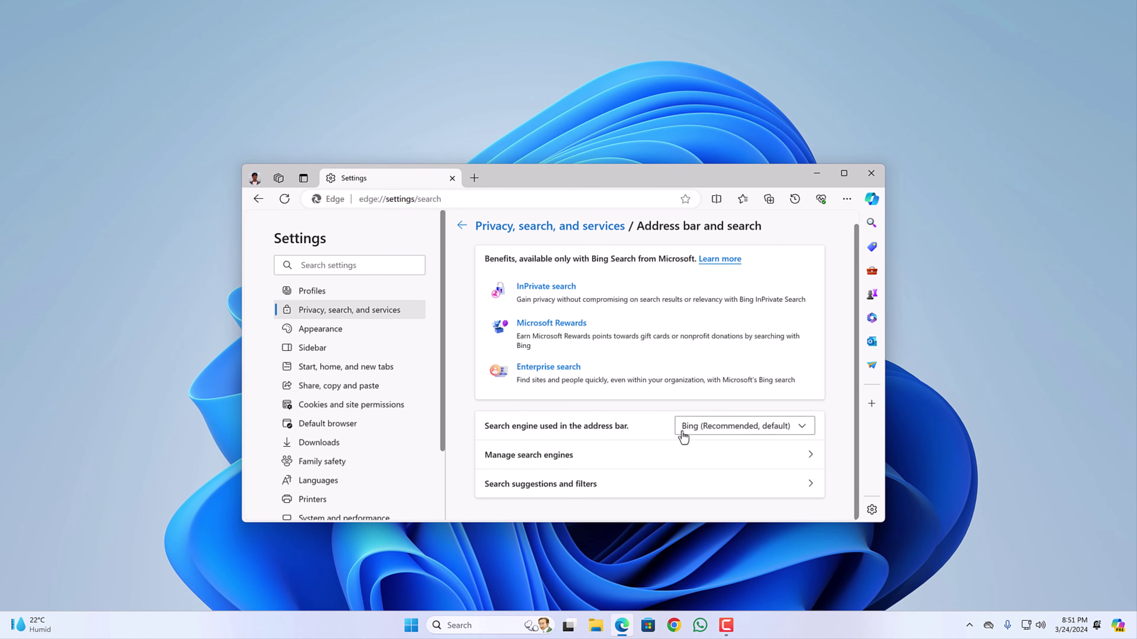
Check the available search engines for the address bar, keep the current choice, and close Microsoft Edge
click(711, 436)
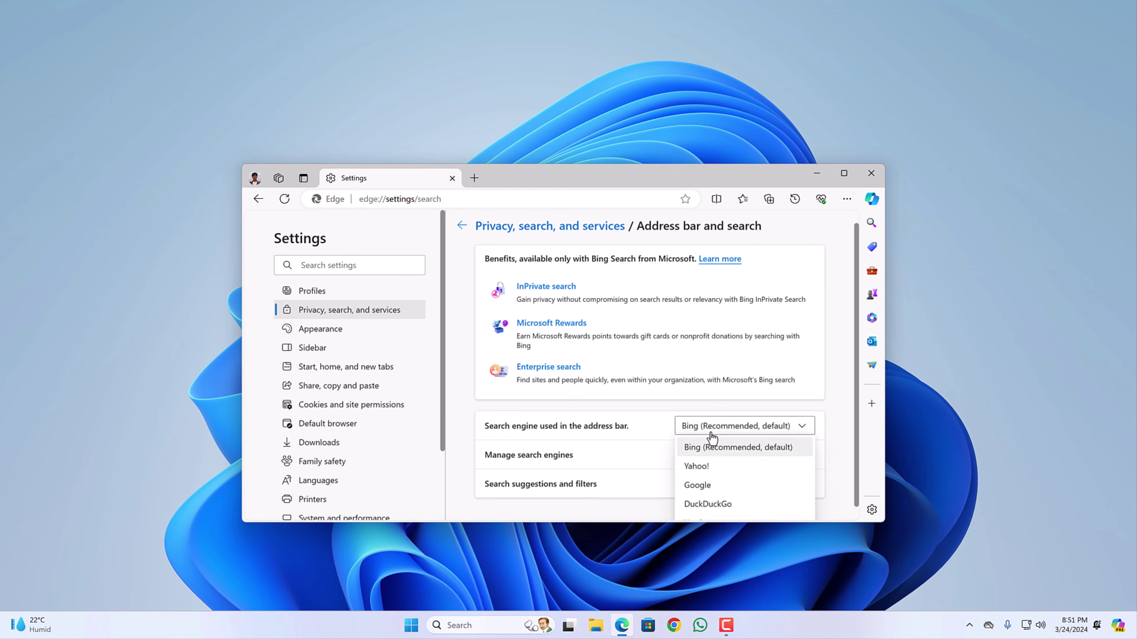
click(816, 278)
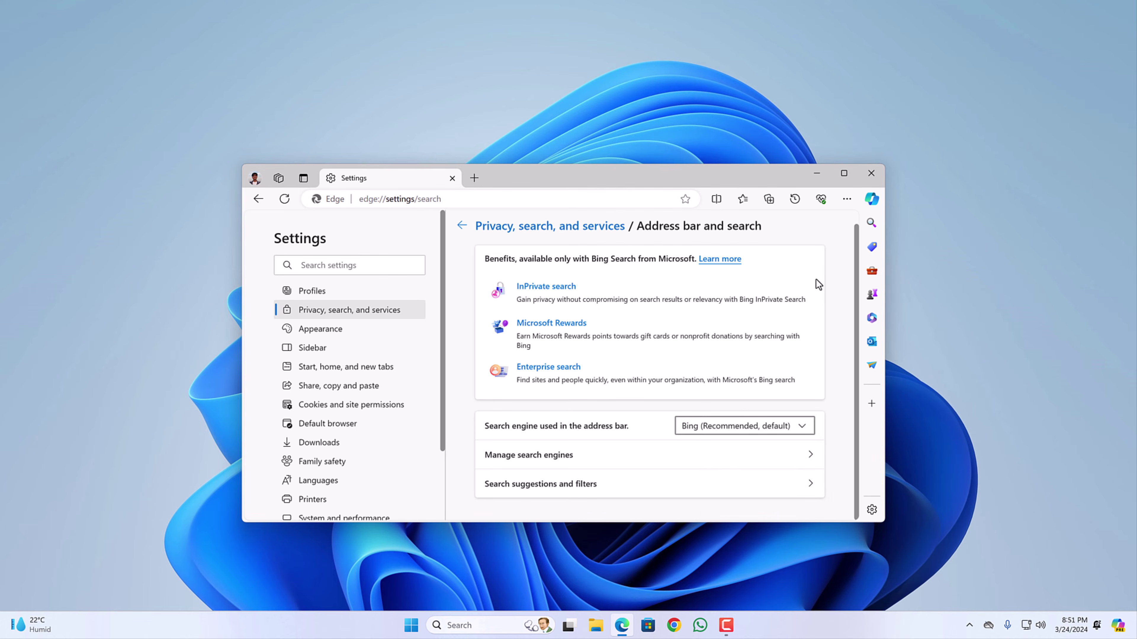
click(874, 174)
Reopen Microsoft Edge, search the web for "techyorker" from the address bar, and return to the desktop
click(622, 626)
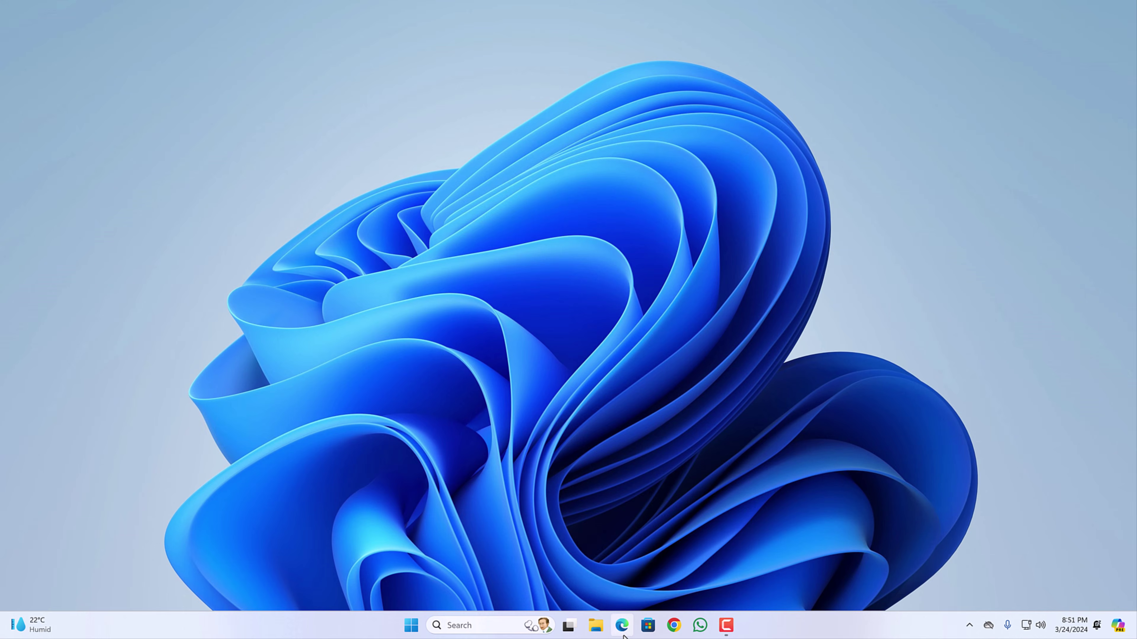
click(576, 202)
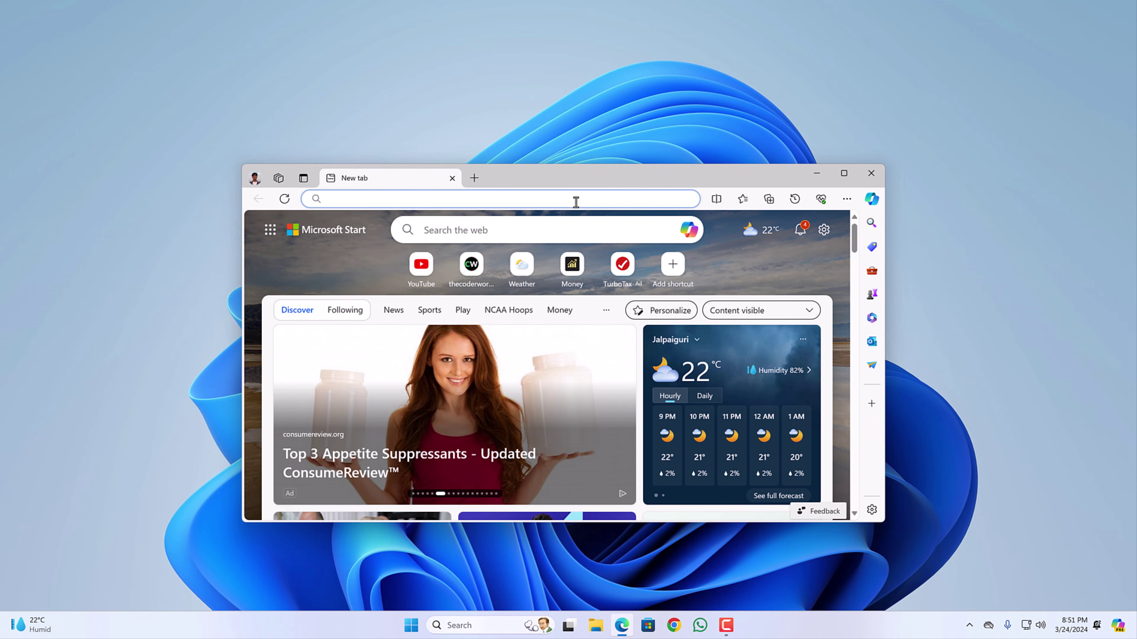
text(techyorker)
key(Return)
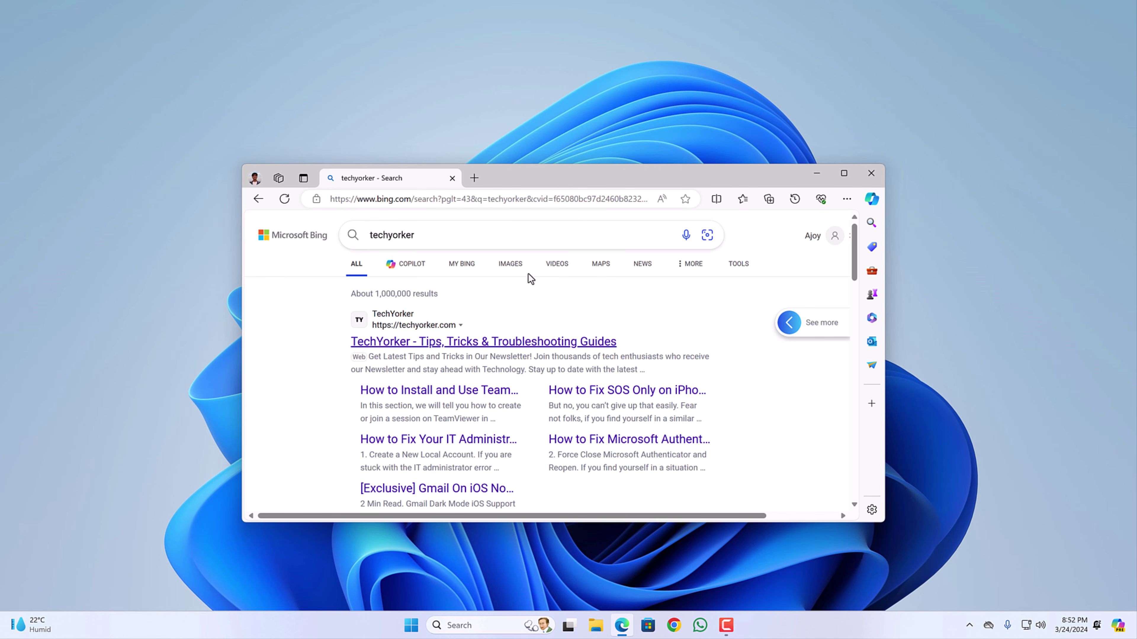
key(super+d)
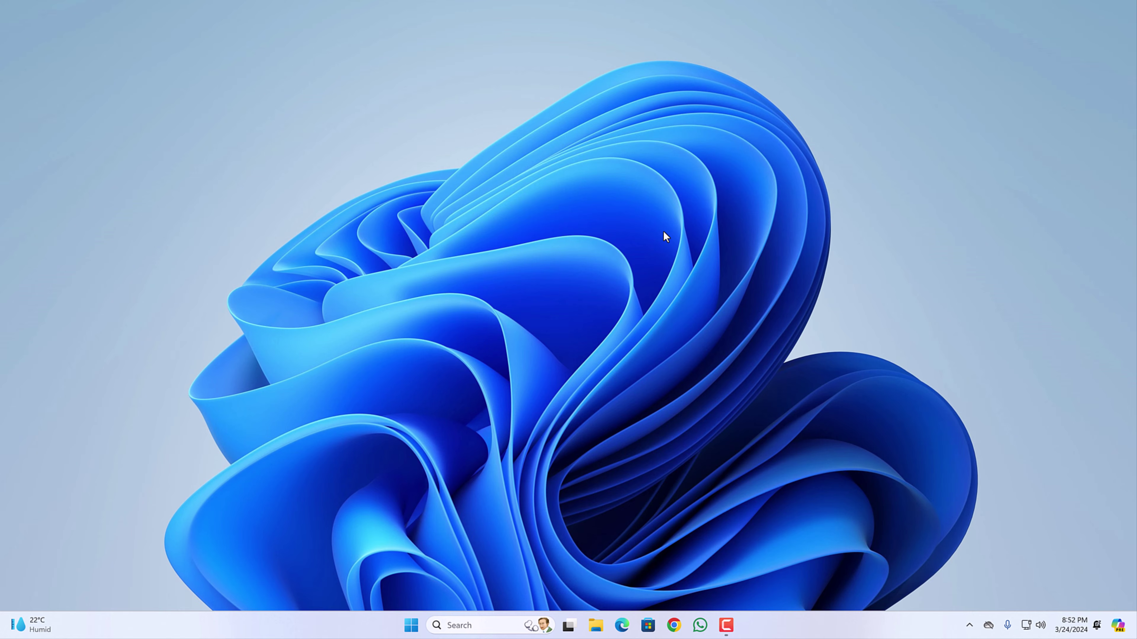